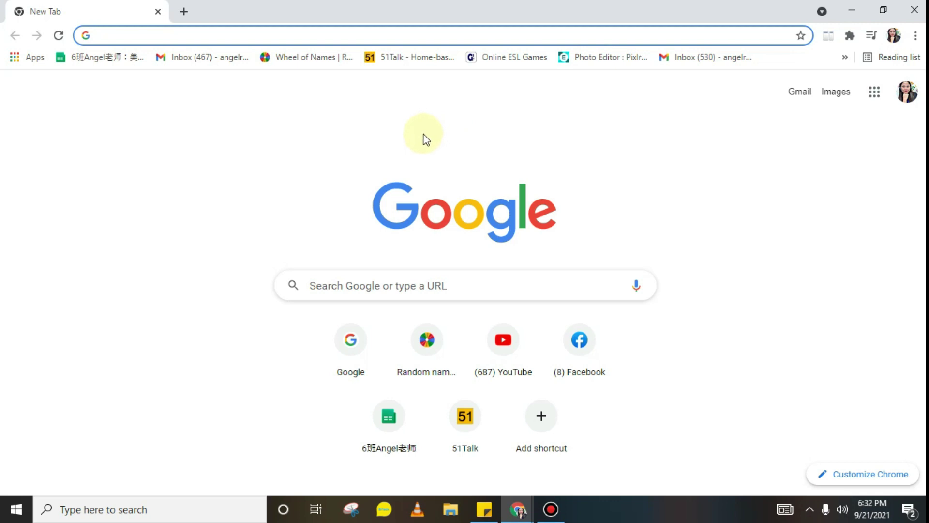
Step: Search Google for 'the qr generator.com'
left_click(380, 34)
type("th")
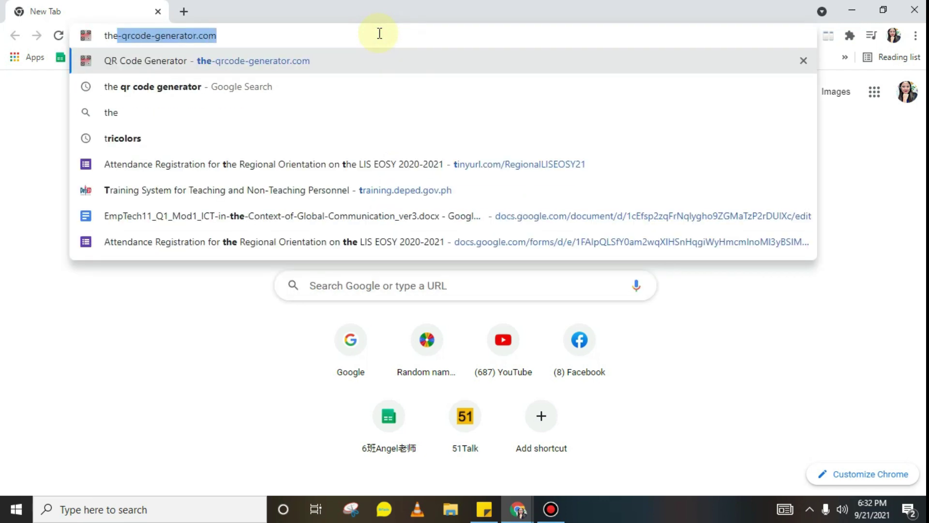
type("e ")
type("qr")
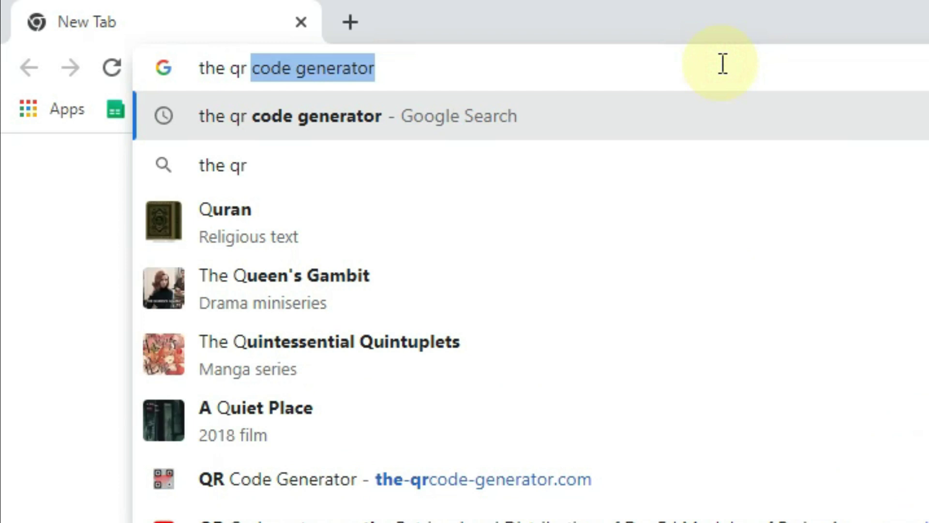
type(" generator")
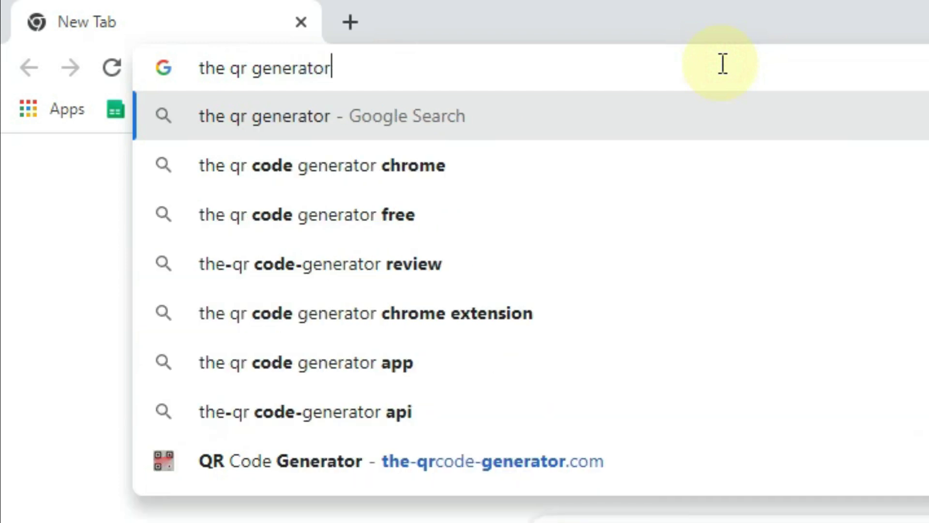
type(".c")
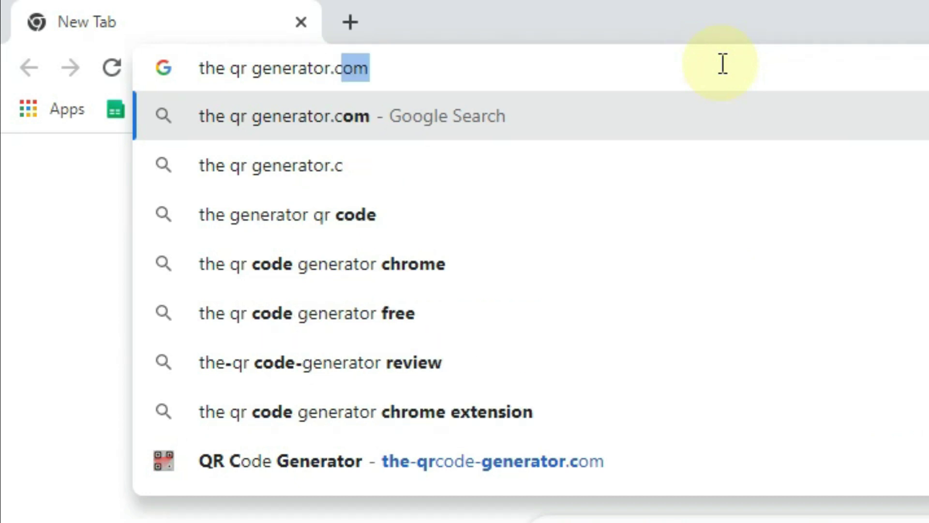
key("Return")
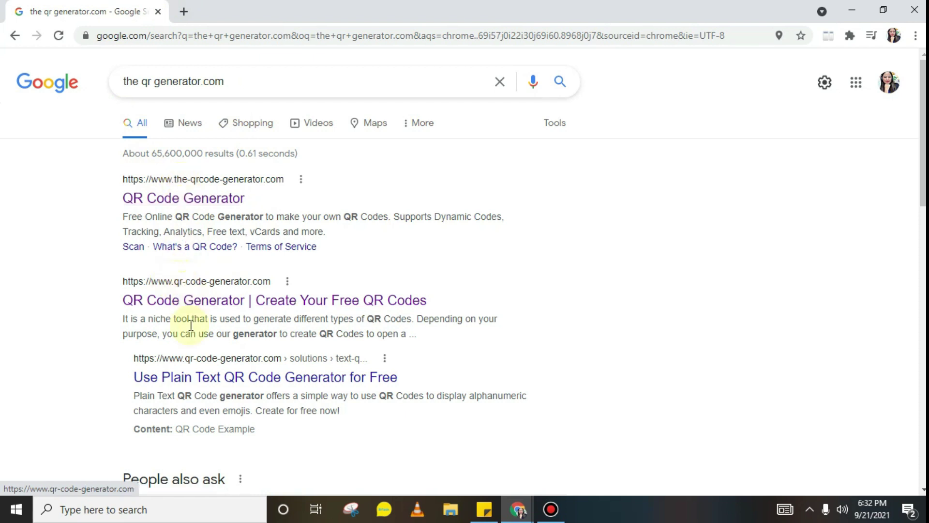
Step: Open the QR Code Generator site from the search results
right_click(198, 208)
left_click(194, 204)
left_click(189, 204)
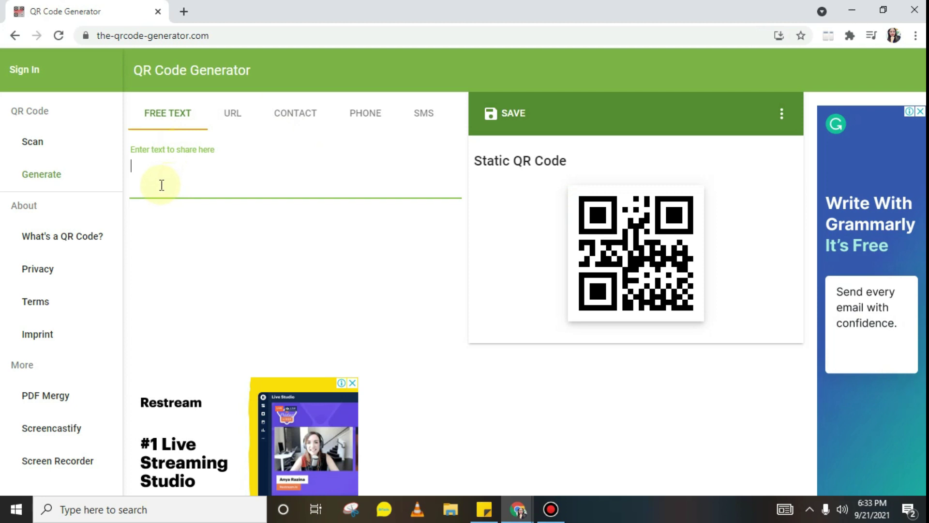
Step: Type the student's full name on the first line of the Free Text box
type("Lo")
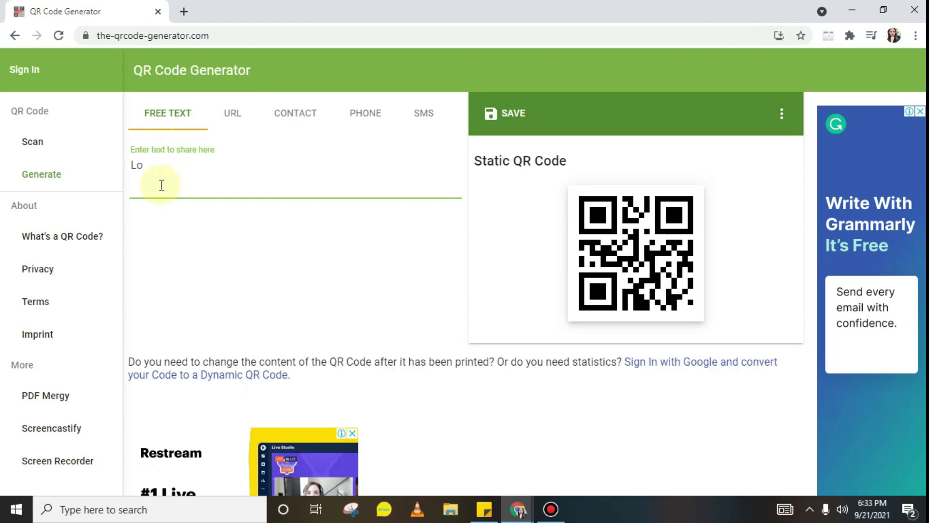
key("BackSpace")
key("BackSpace")
type("OCS")
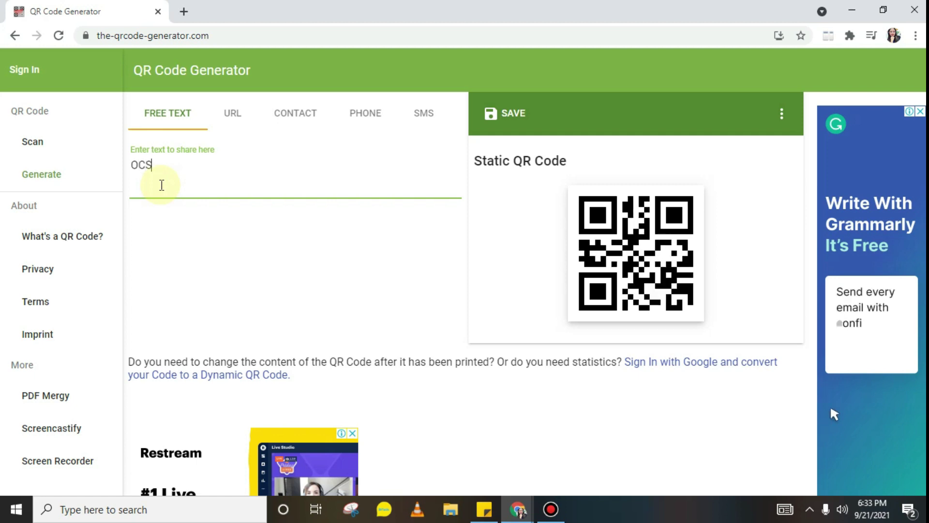
type("IN")
key("BackSpace")
key("BackSpace")
key("BackSpace")
key("BackSpace")
key("BackSpace")
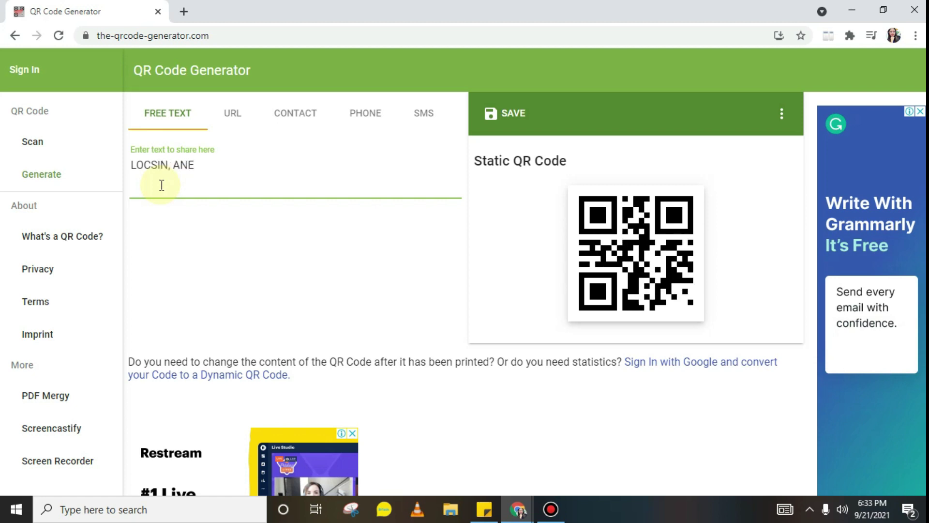
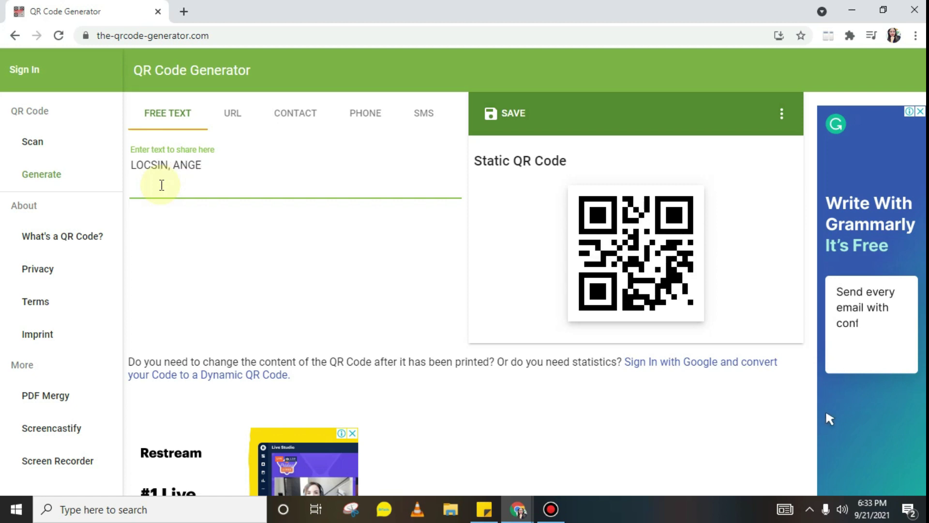
key("Return")
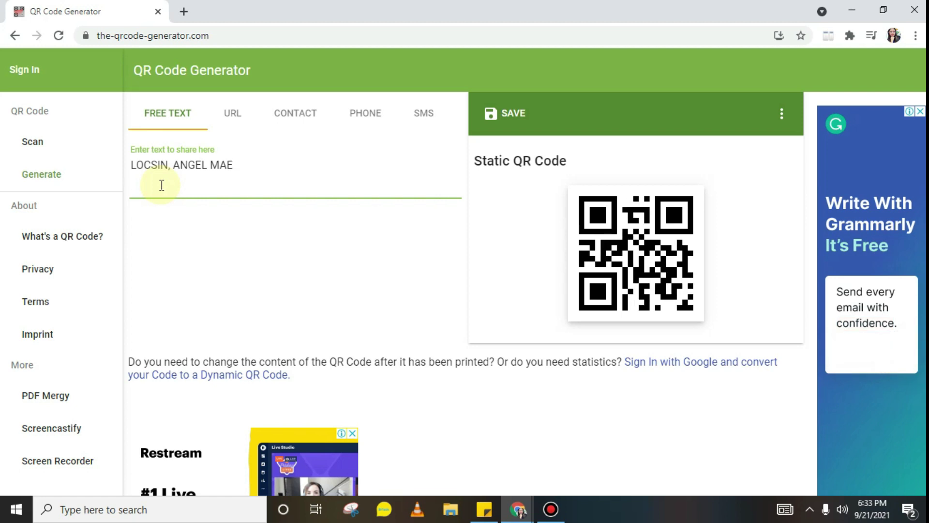
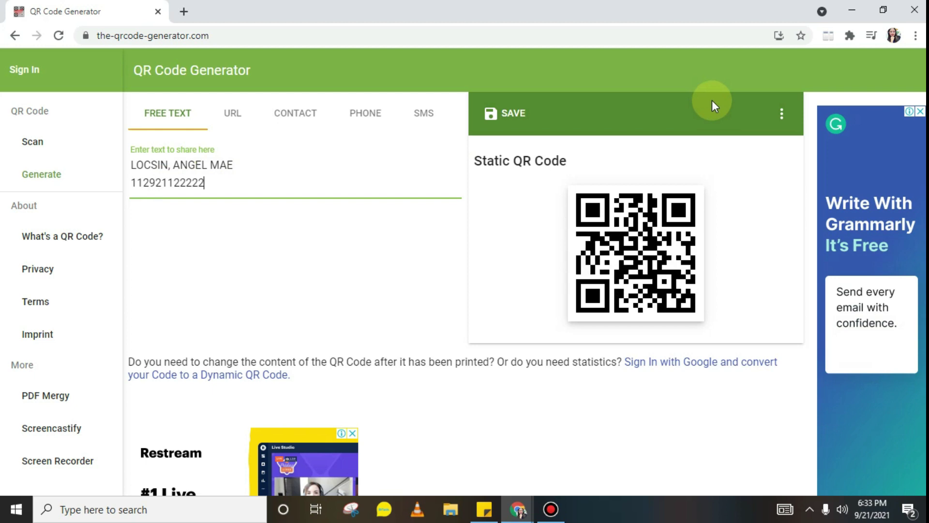
Step: Add the student's ID number, GRADE 11-ROSE and phone number on separate lines
key("Return")
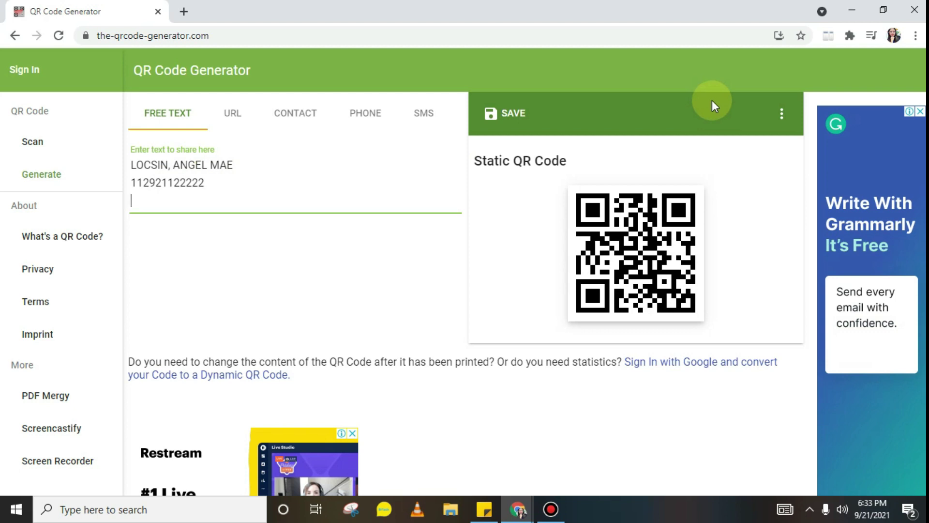
type("GRADE")
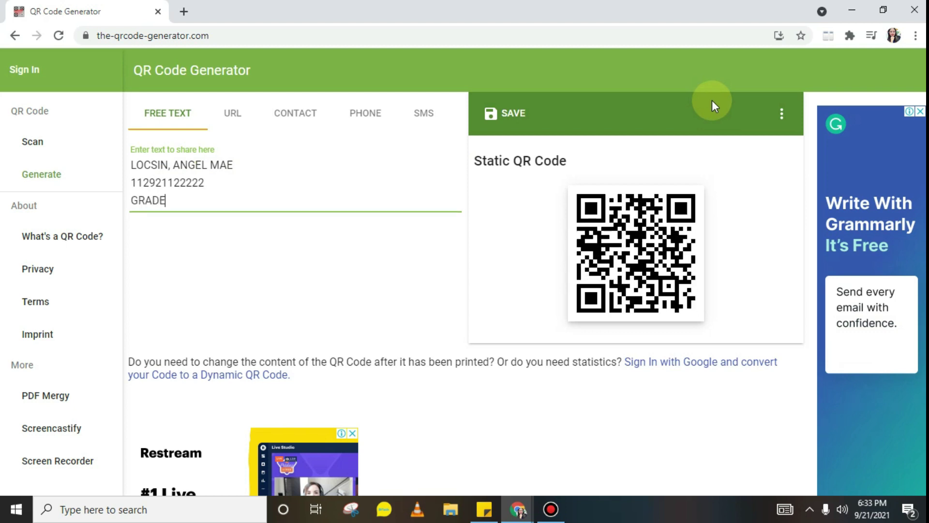
type(" 11-R")
type("O")
key("BackSpace")
type("ROSE")
key("Return")
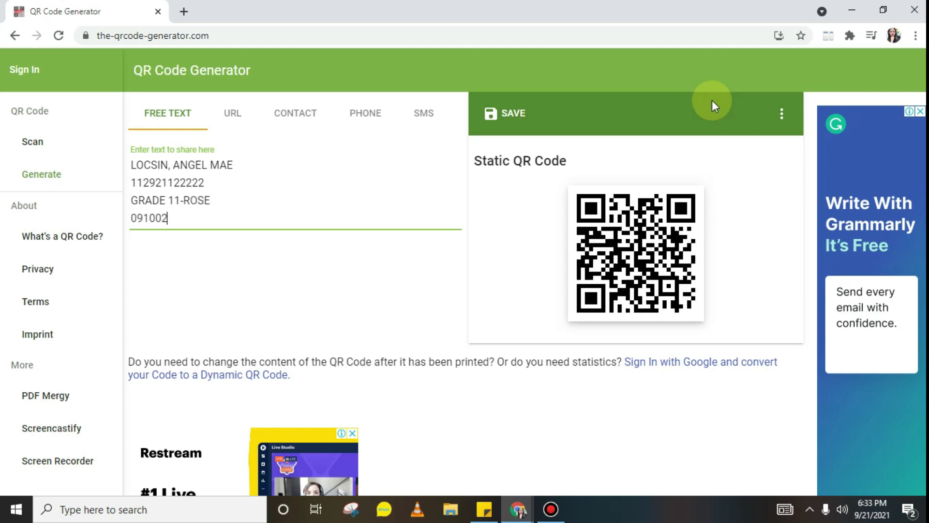
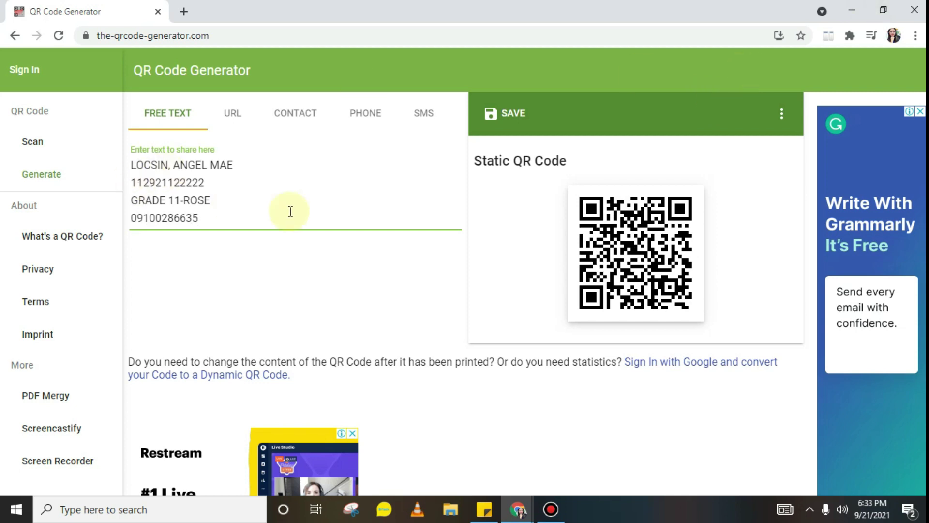
key("Return")
key("Return")
key("BackSpace")
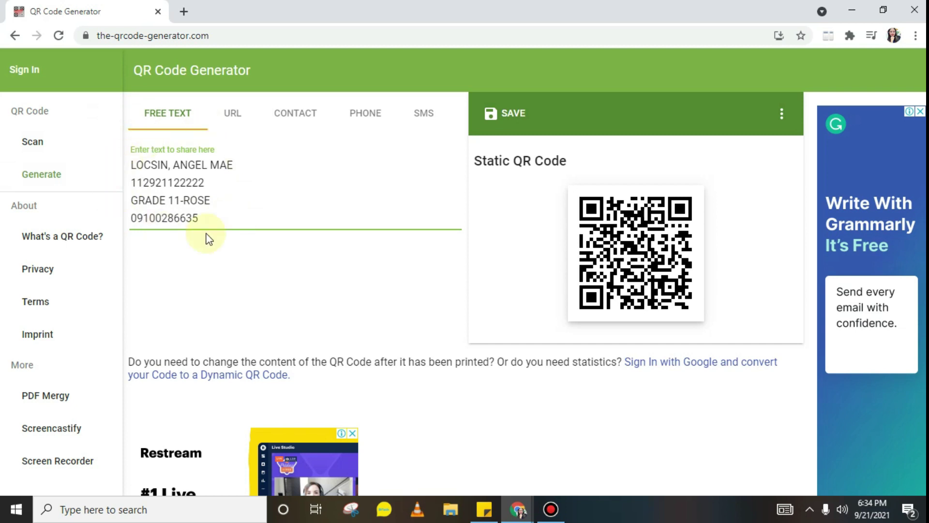
Step: Switch to an SMS code, complete the phone number, and enter the message 'attendance for today'
left_click(429, 125)
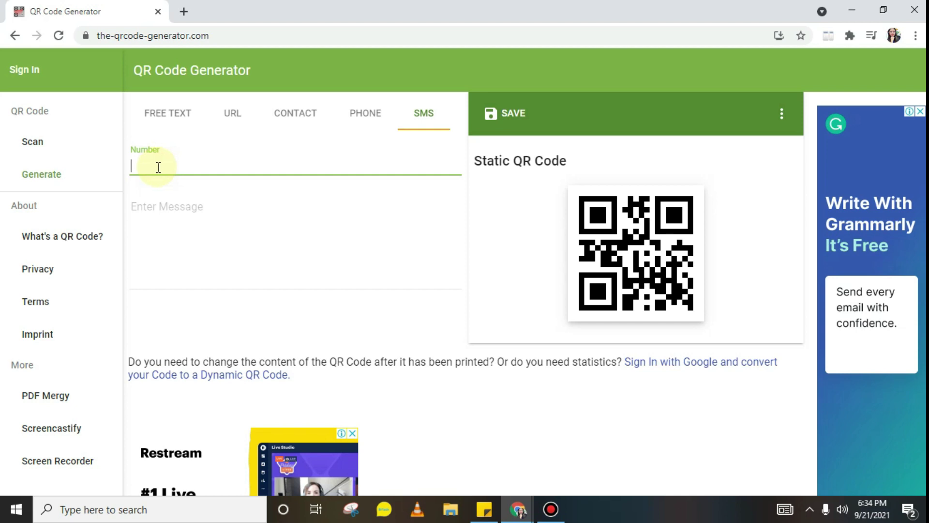
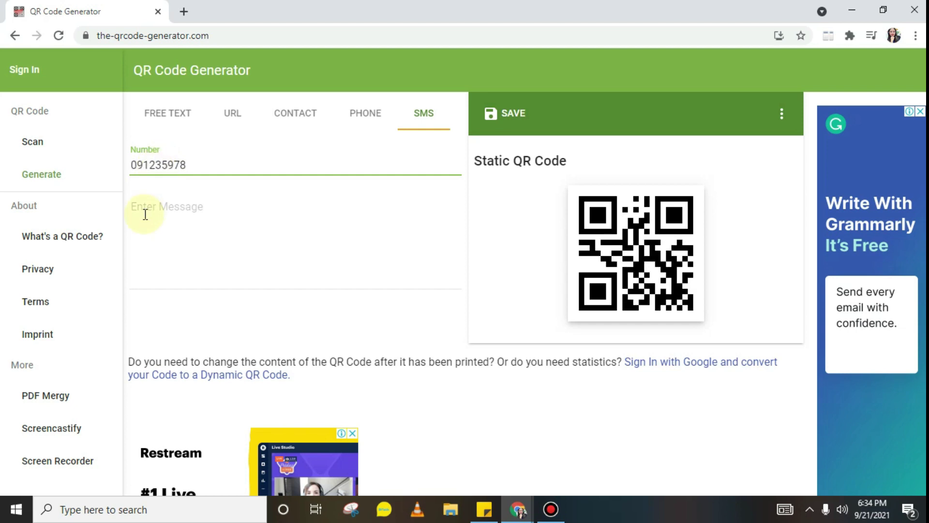
left_click(148, 211)
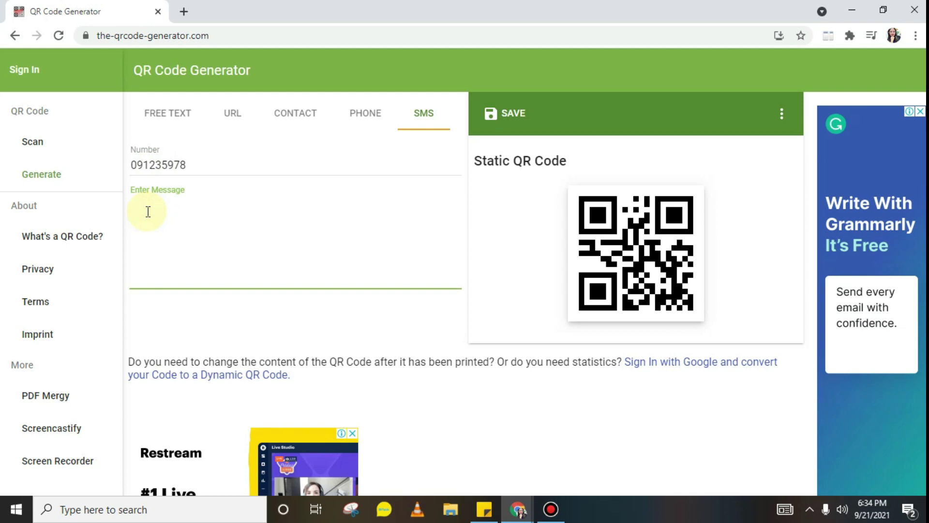
type("aTTE")
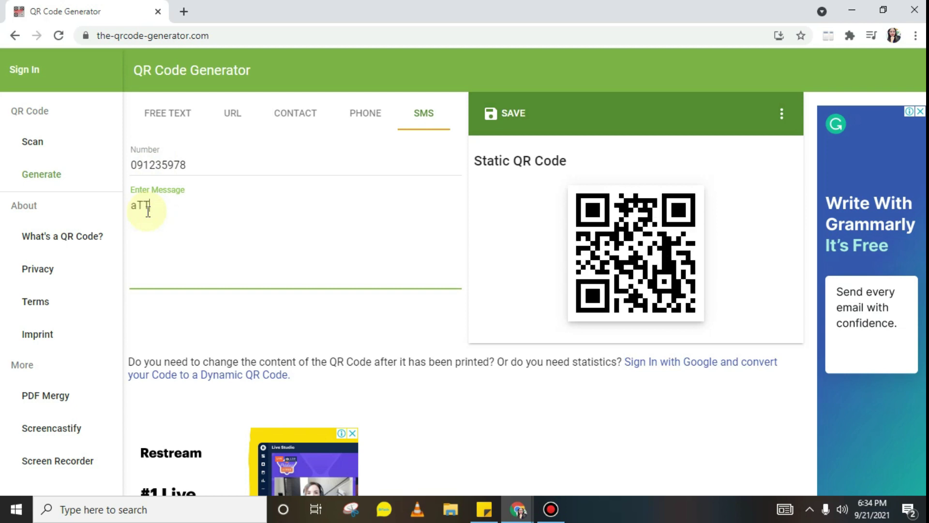
key("BackSpace")
key("BackSpace")
key("BackSpace")
key("BackSpace")
type("at")
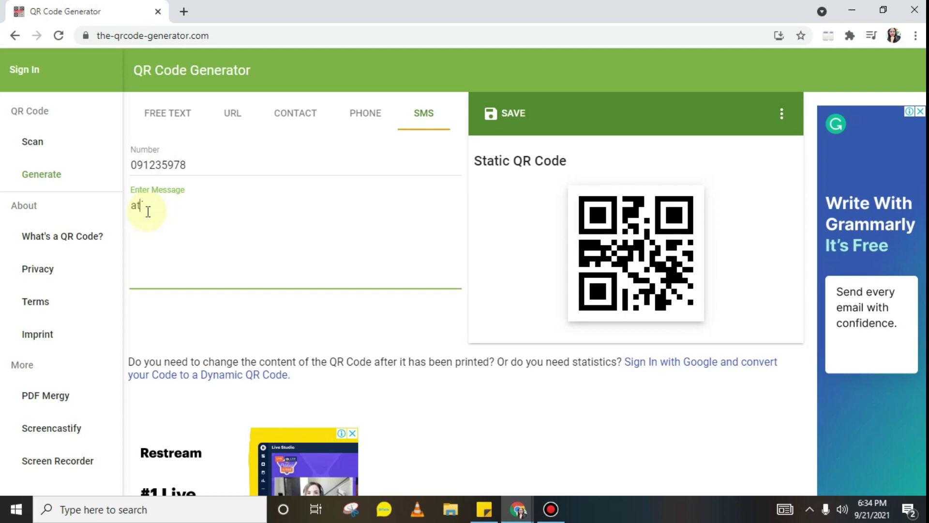
type("tendance ")
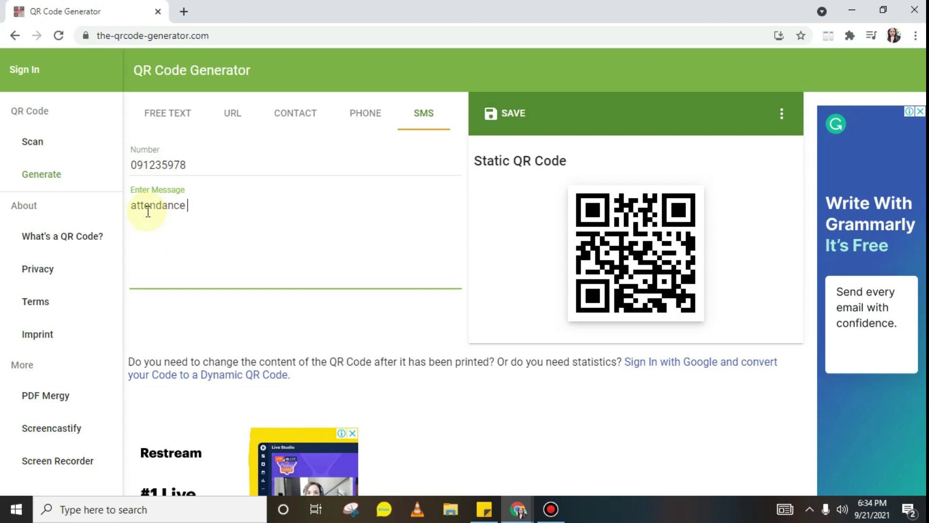
type("for today")
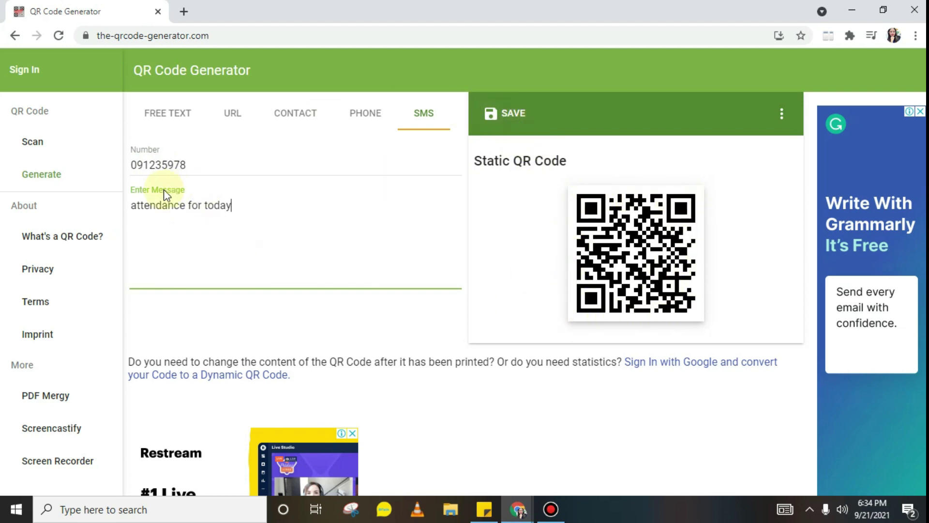
Step: Insert the student's name at the start of the SMS message
left_click(131, 209)
type("Nage")
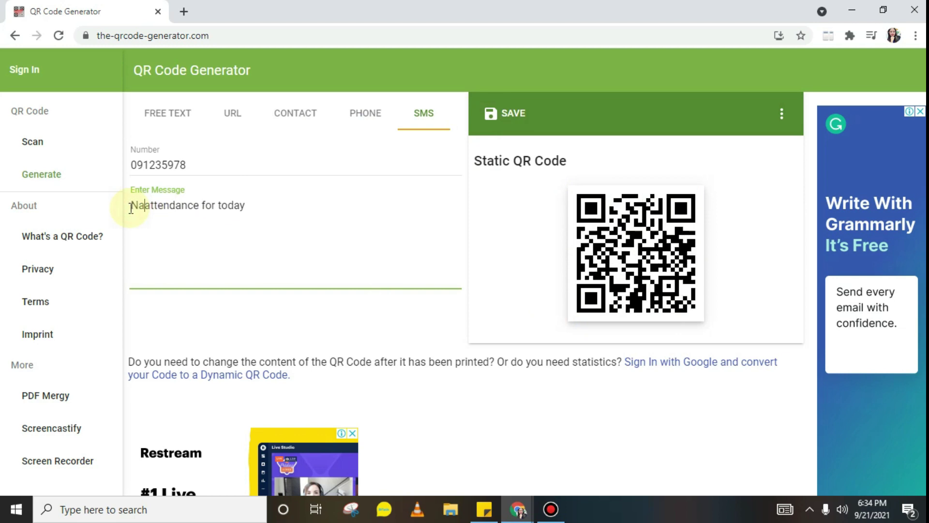
key("BackSpace")
key("BackSpace")
key("BackSpace")
key("BackSpace")
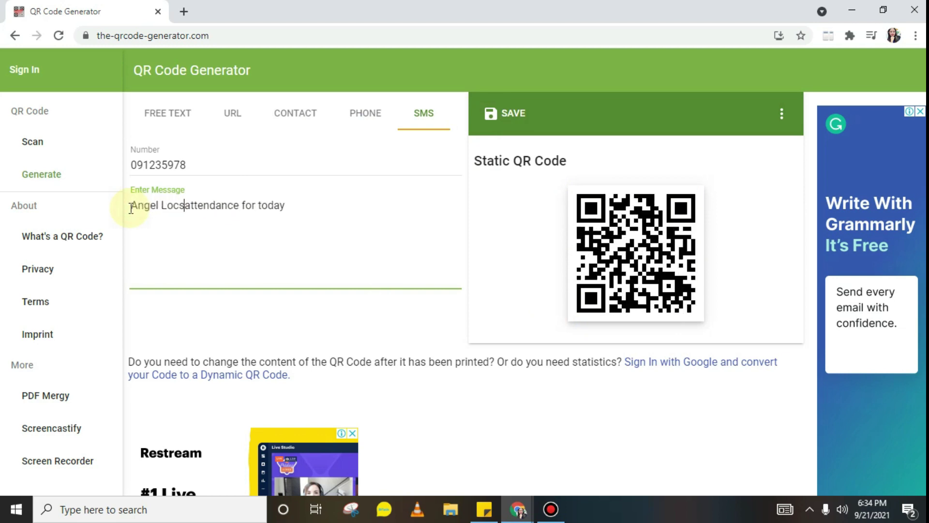
type("endand")
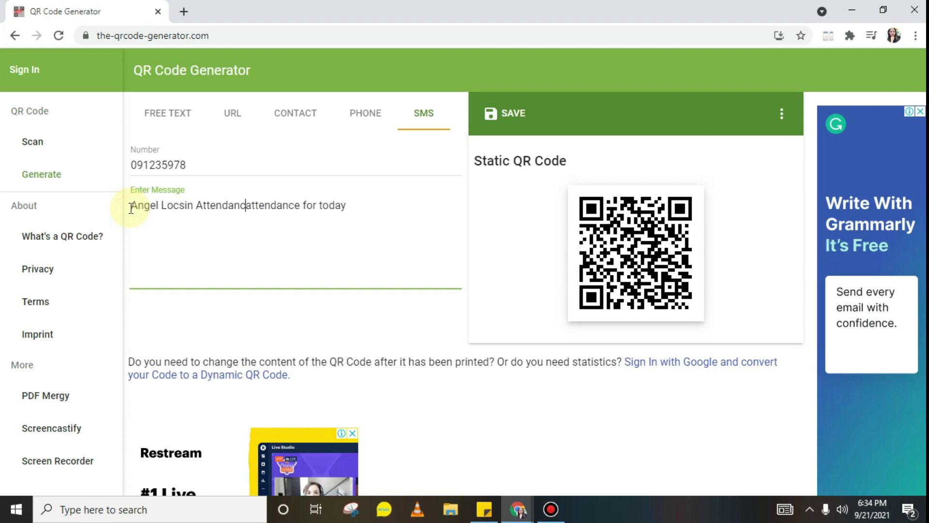
key("BackSpace")
key("BackSpace")
key("BackSpace")
key("BackSpace")
key("BackSpace")
key("BackSpace")
key("BackSpace")
key("BackSpace")
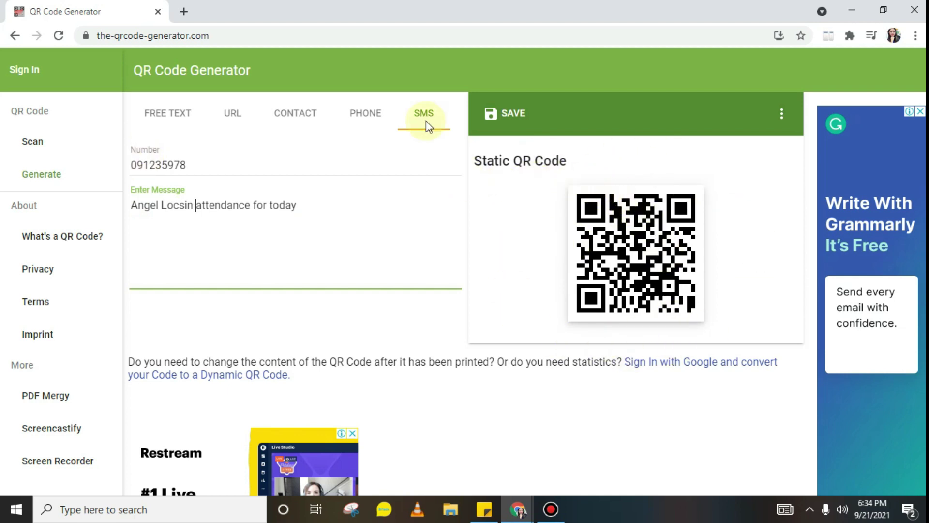
left_click_drag(203, 162, 121, 165)
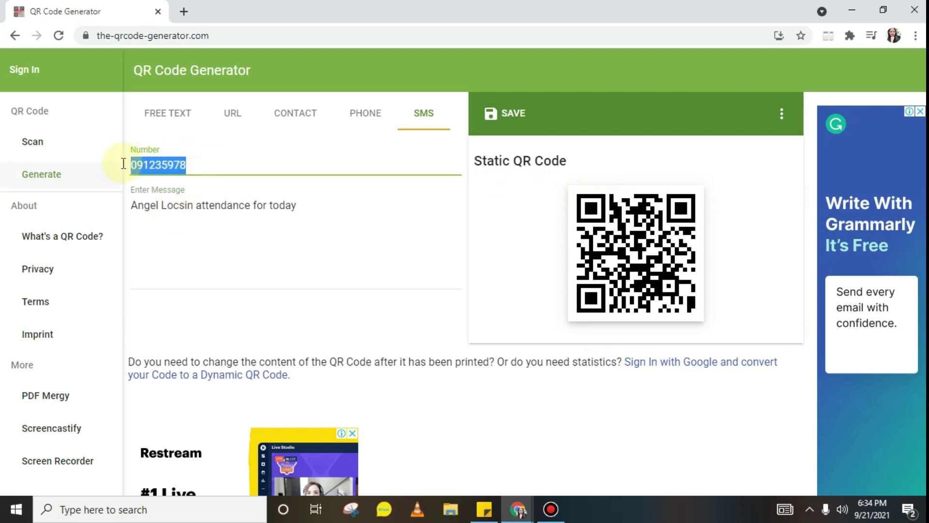
left_click(234, 260)
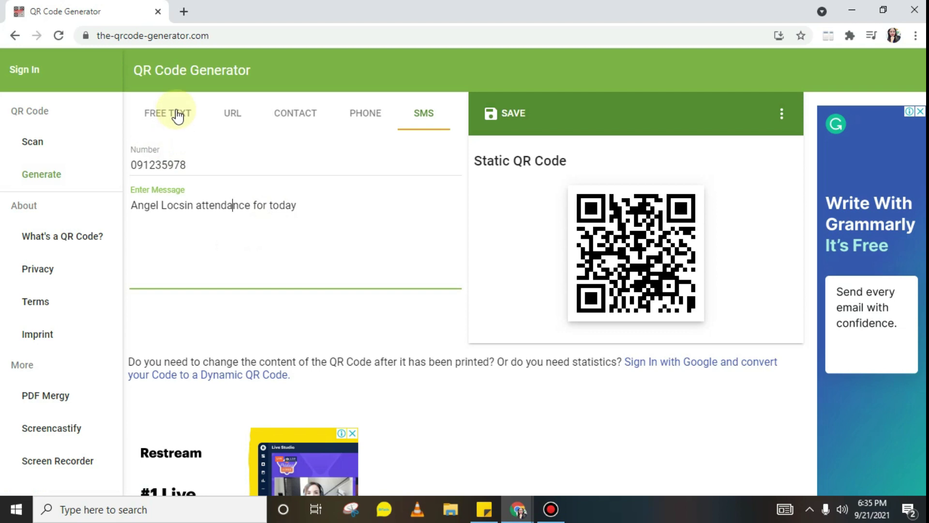
Step: Back on Free Text, save the QR code as a PNG named with the student's name
left_click(178, 115)
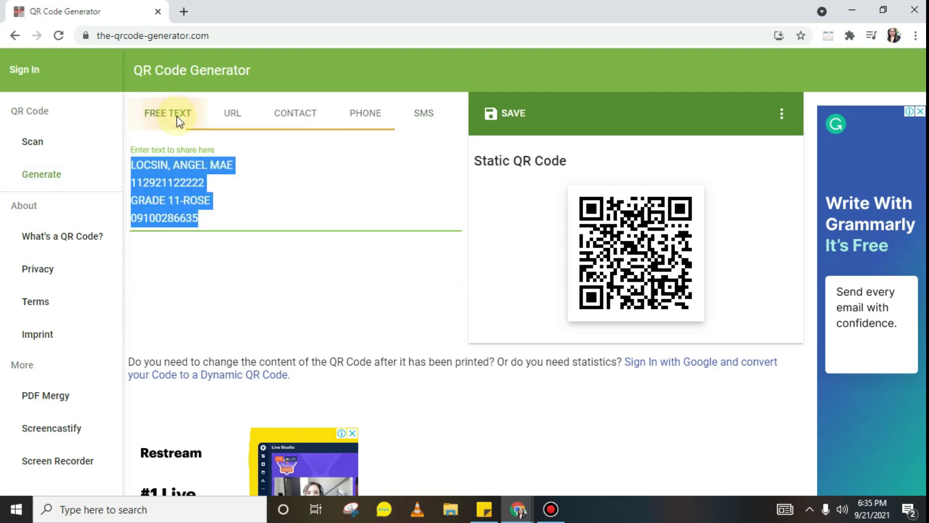
left_click(214, 223)
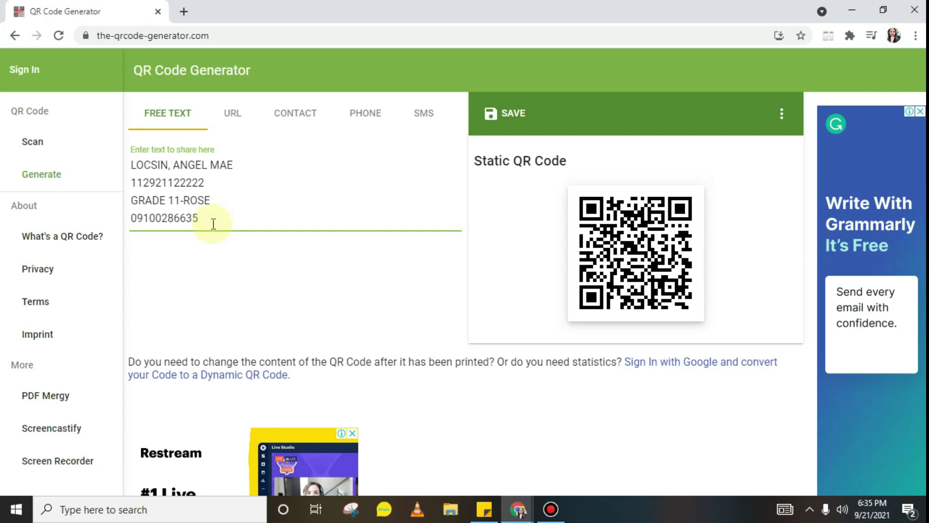
left_click_drag(240, 169, 131, 170)
key("ctrl+c")
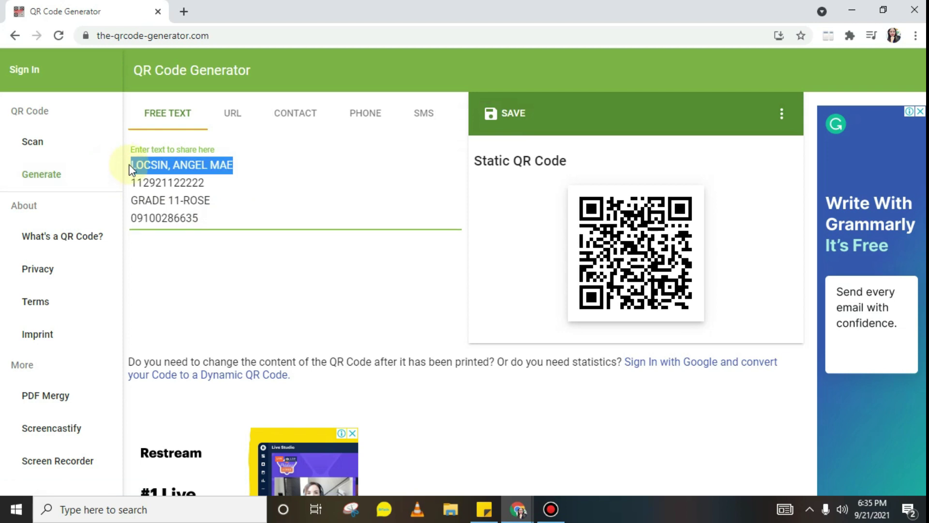
left_click(517, 114)
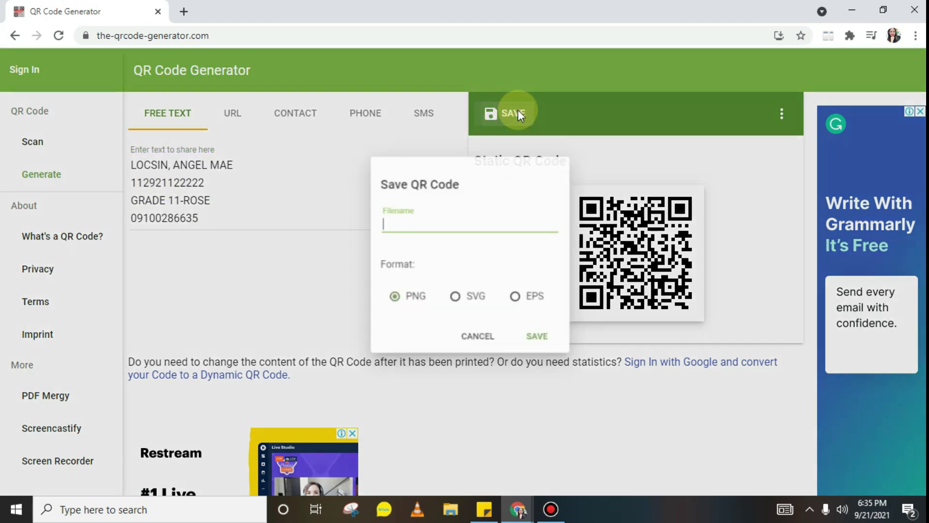
key("ctrl+v")
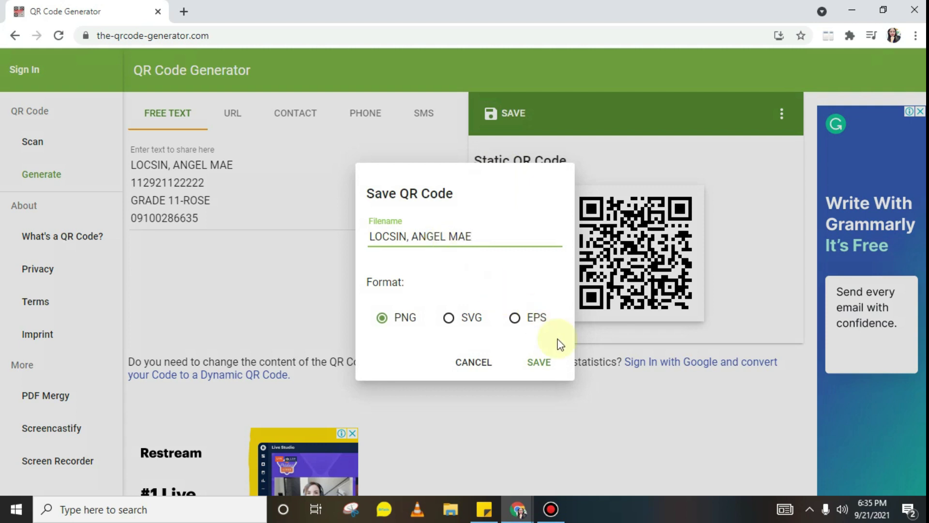
left_click(541, 363)
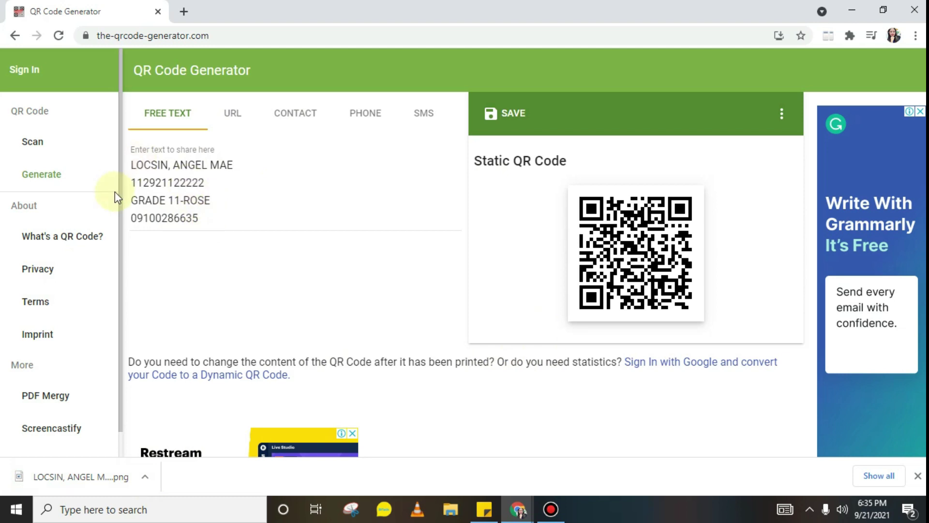
Step: Show the downloaded QR PNG in Downloads and open it with Photos
left_click(151, 478)
left_click(185, 431)
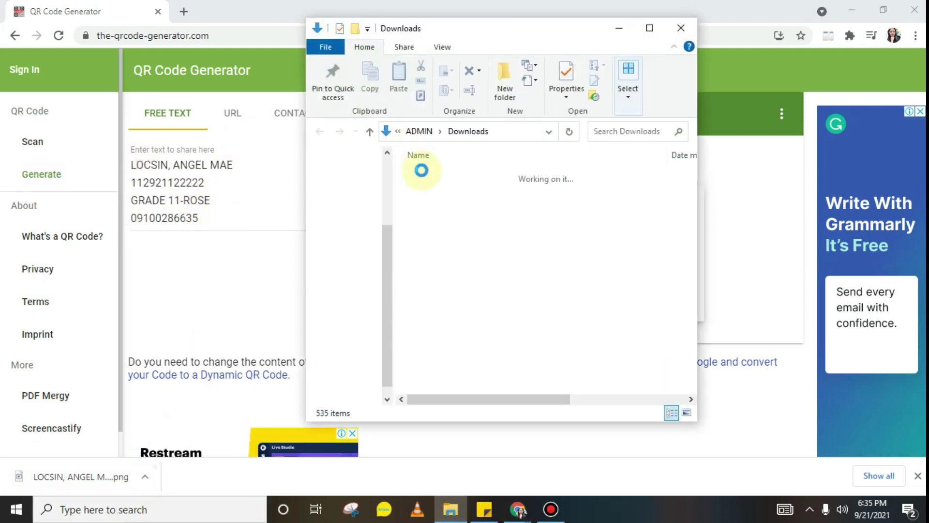
right_click(441, 196)
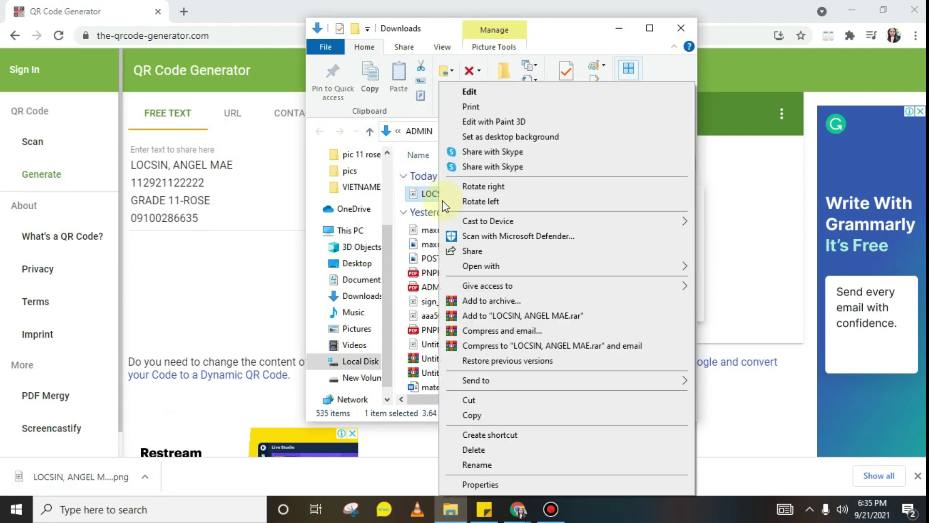
mouse_move(711, 268)
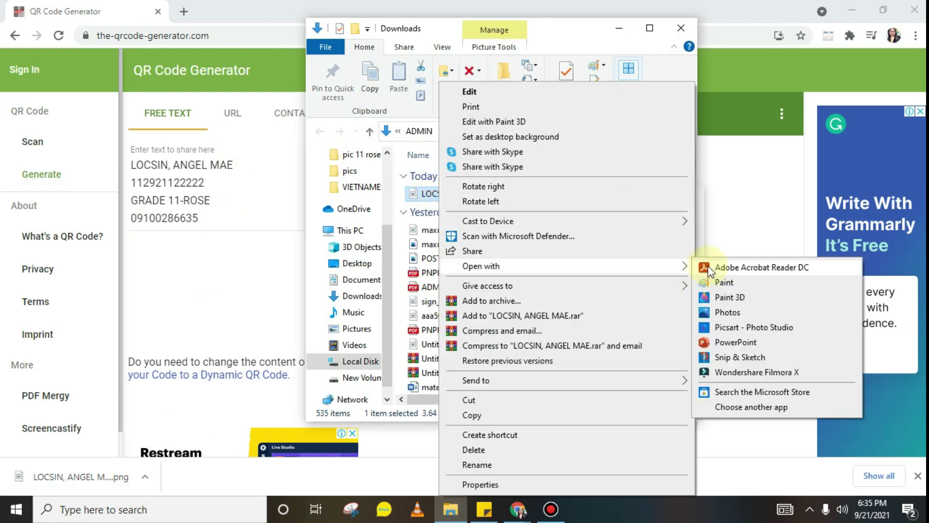
left_click(728, 312)
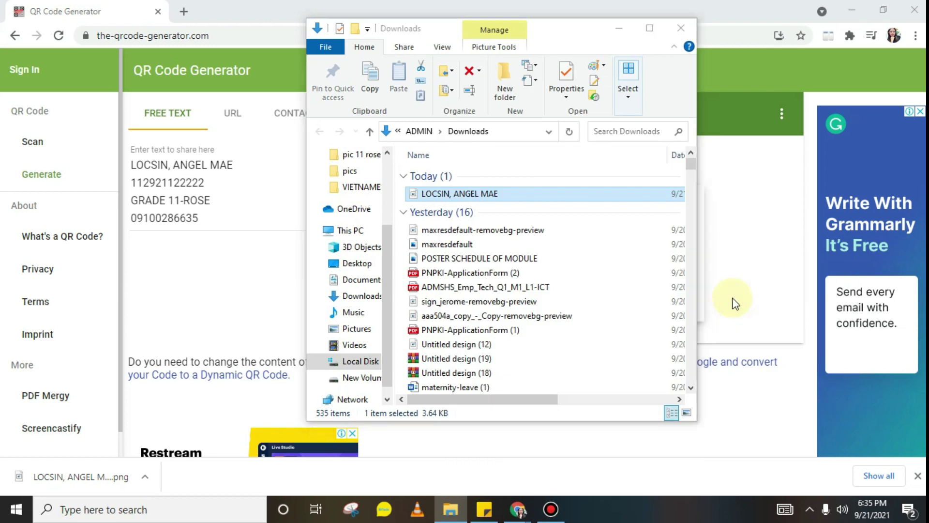